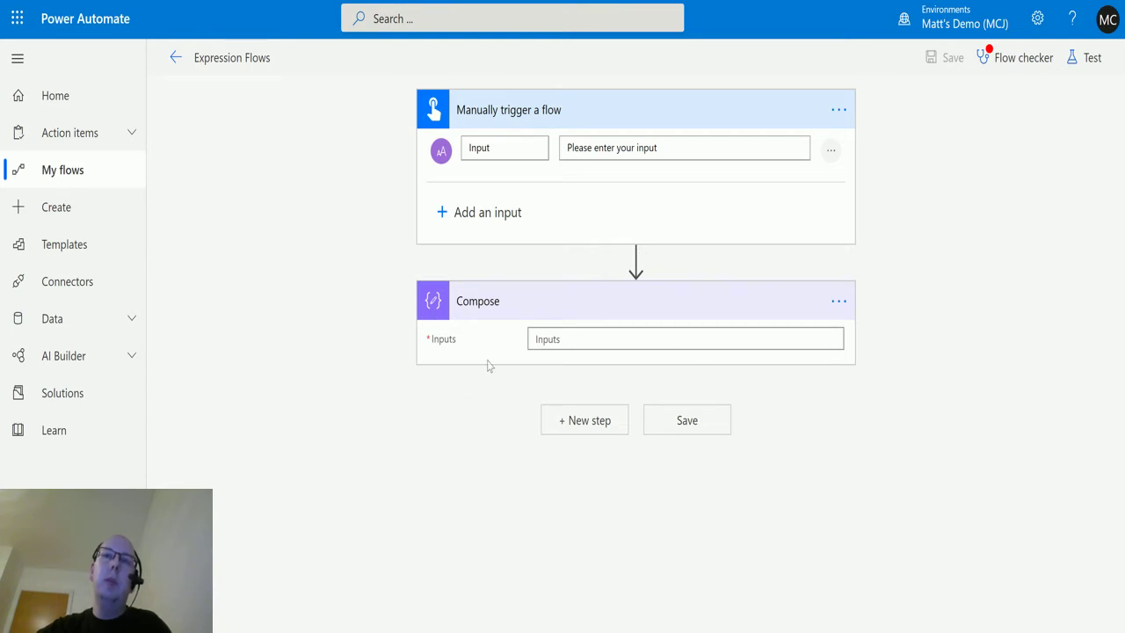
# Step: Set the Compose action's Inputs to the expression length(triggerBody()?['text']), using the trigger's Input value
pyautogui.click(581, 336)
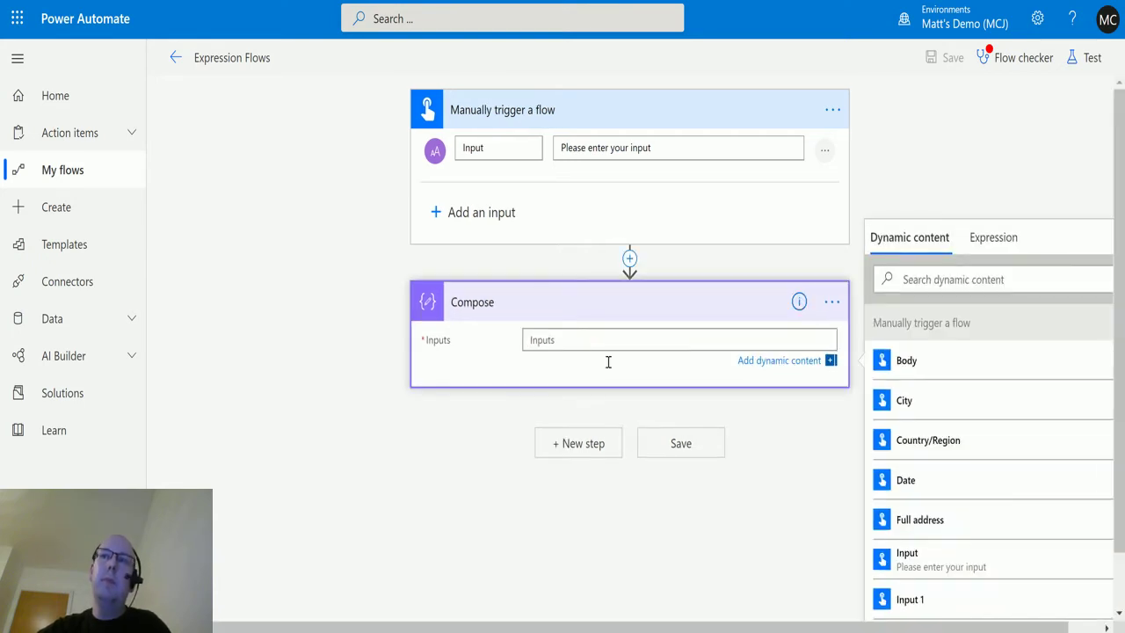
pyautogui.click(1002, 242)
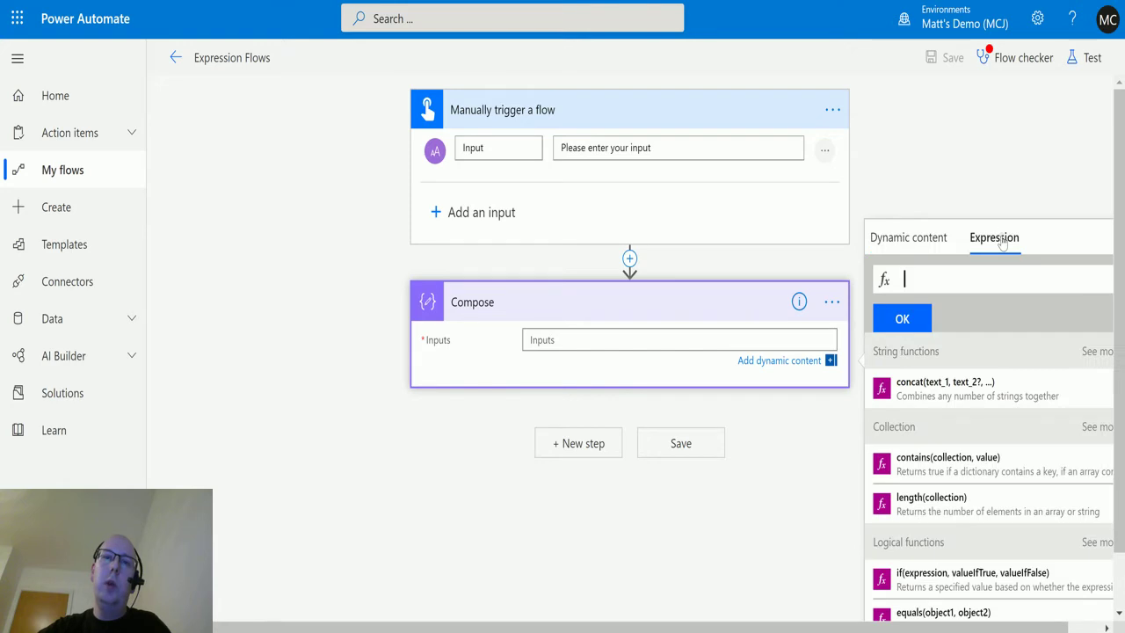
pyautogui.click(960, 512)
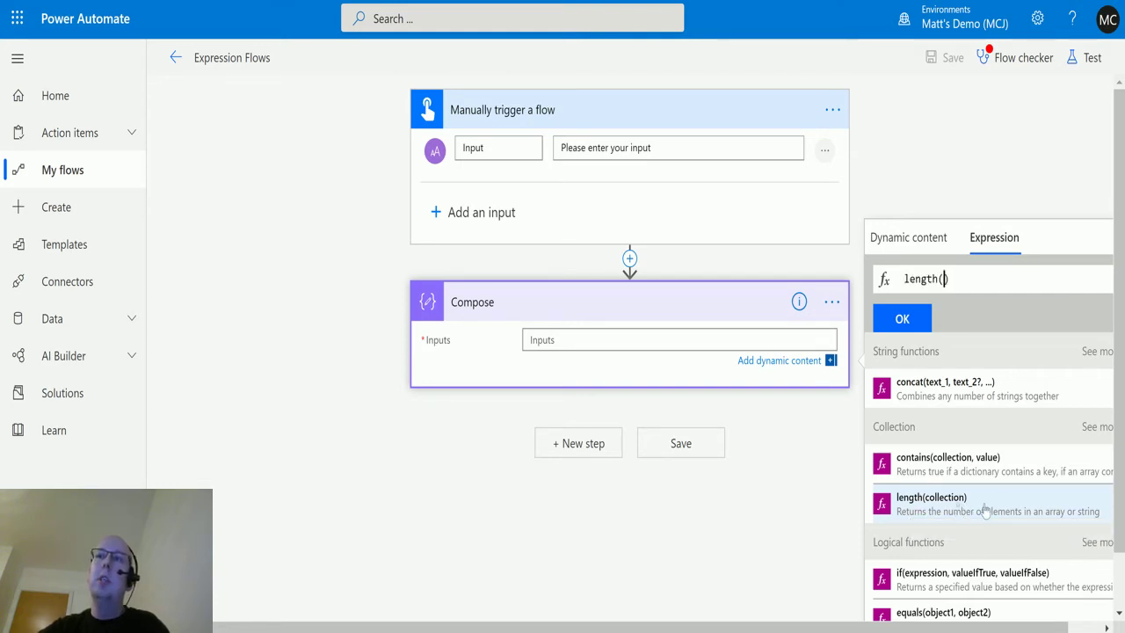
pyautogui.click(914, 239)
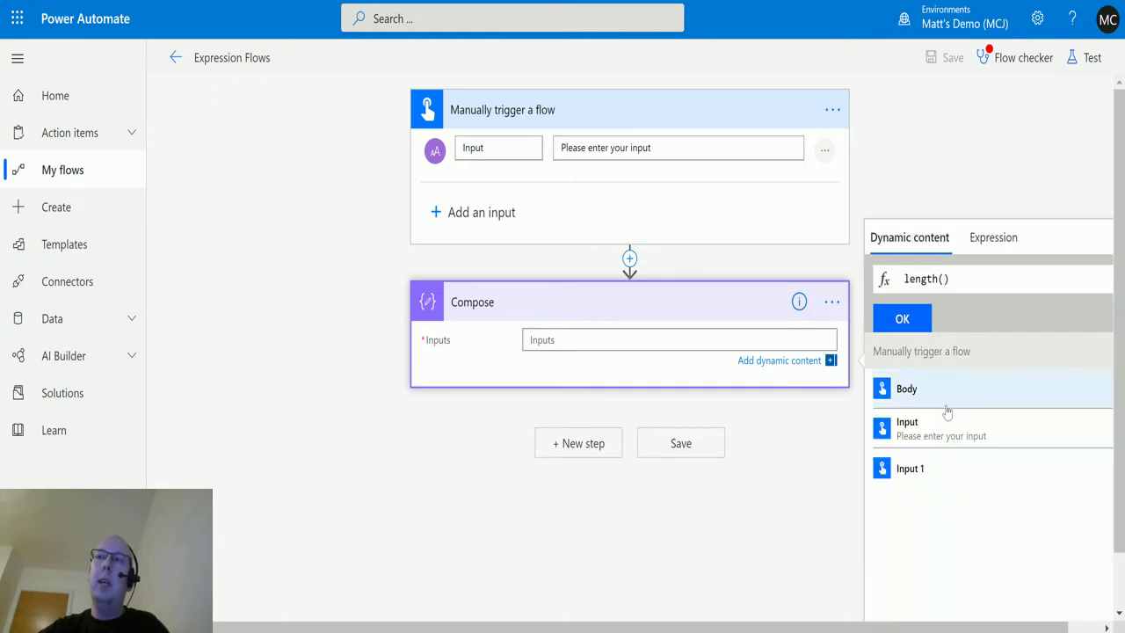
pyautogui.click(941, 437)
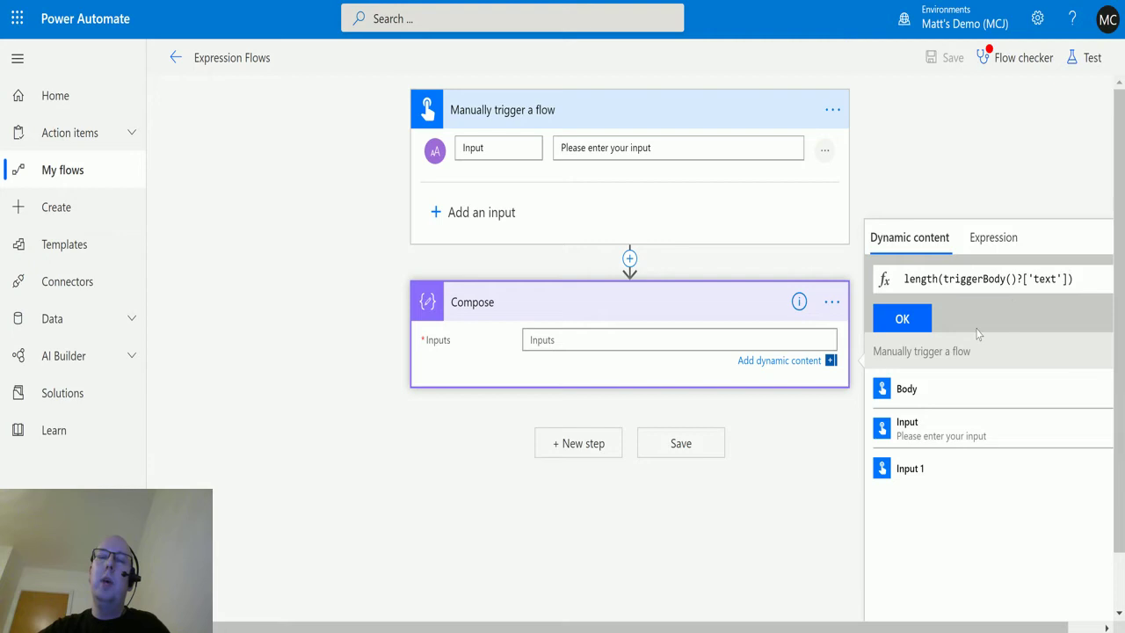
pyautogui.click(900, 320)
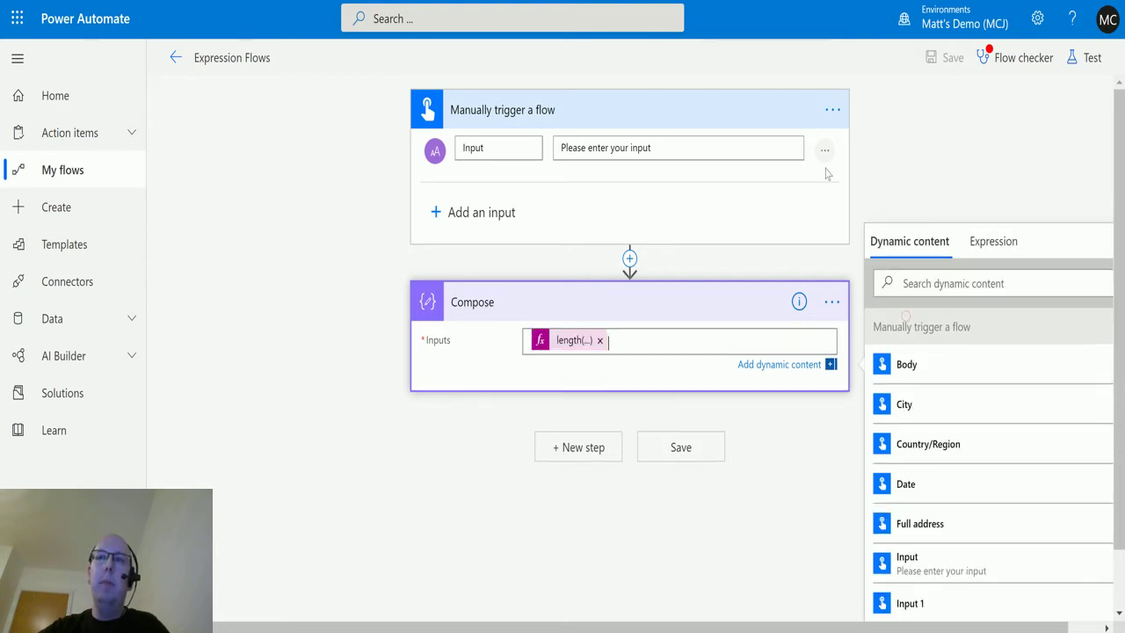
# Step: Save and manually test the flow, running it with the input text "Hi, Nice to Meet you"
pyautogui.click(1090, 61)
pyautogui.click(936, 179)
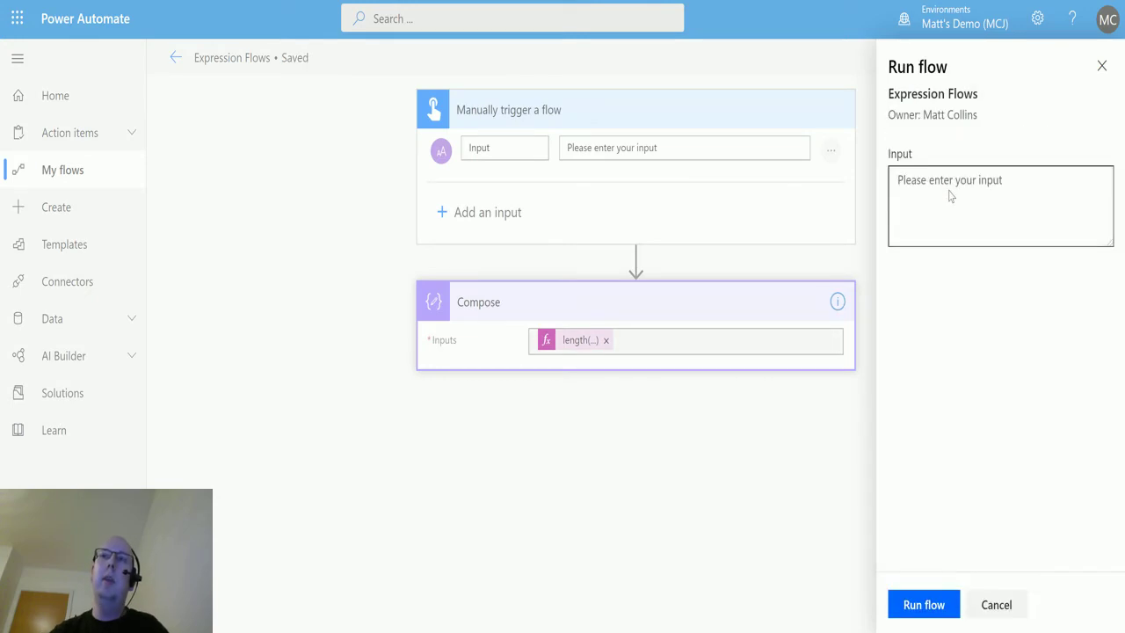
pyautogui.click(1004, 182)
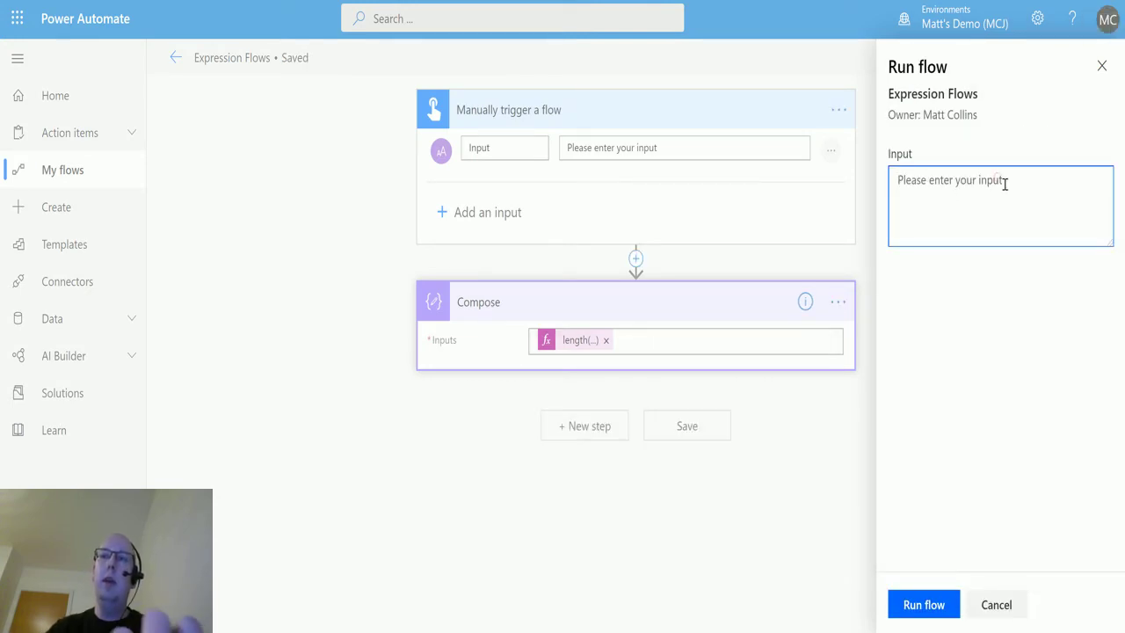
pyautogui.write('Hi')
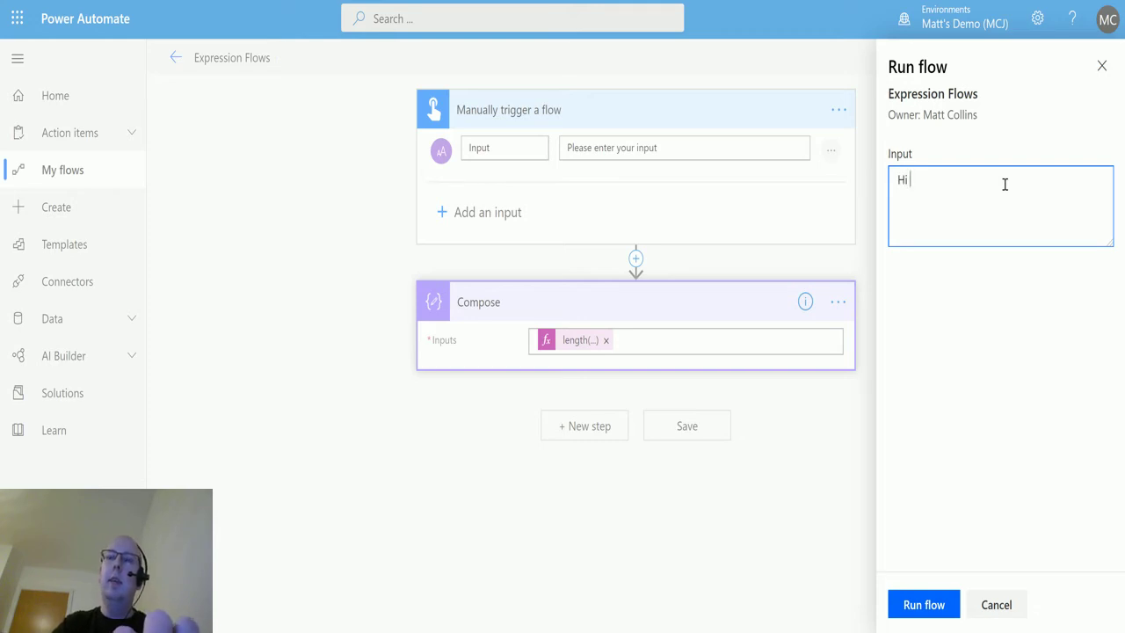
pyautogui.write(', Nice')
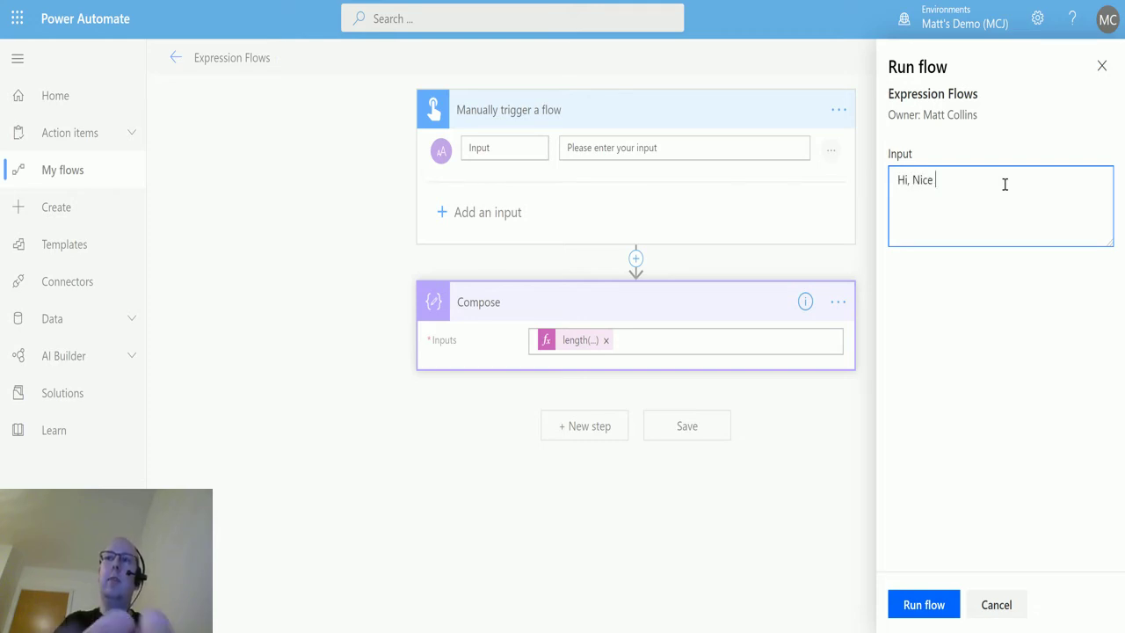
pyautogui.write(' to Meet you')
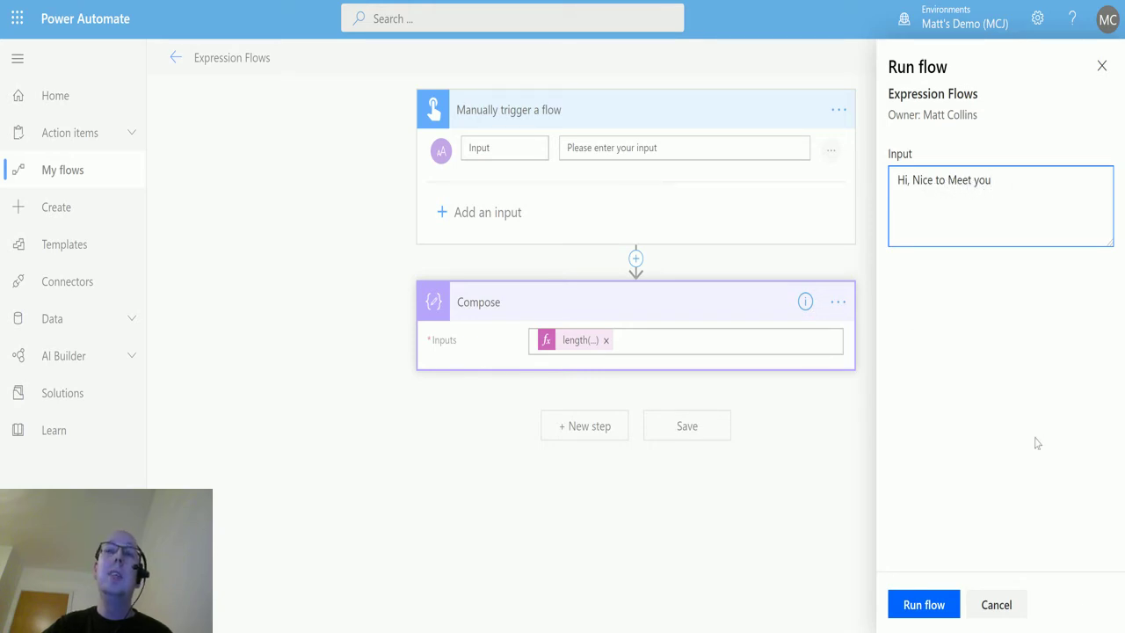
pyautogui.click(930, 604)
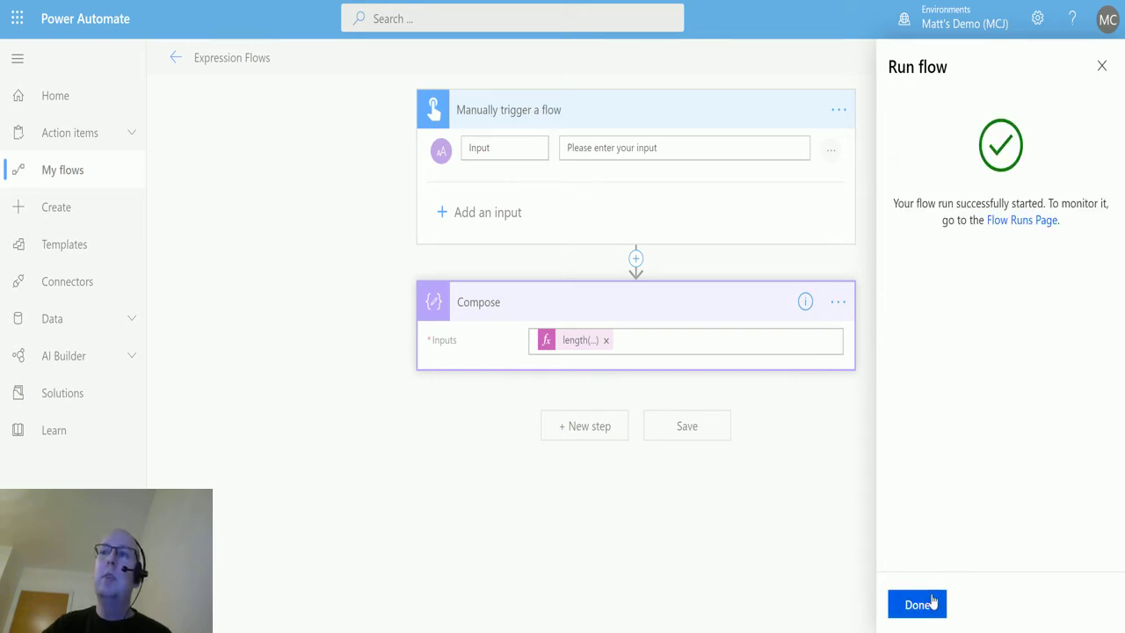
pyautogui.click(936, 603)
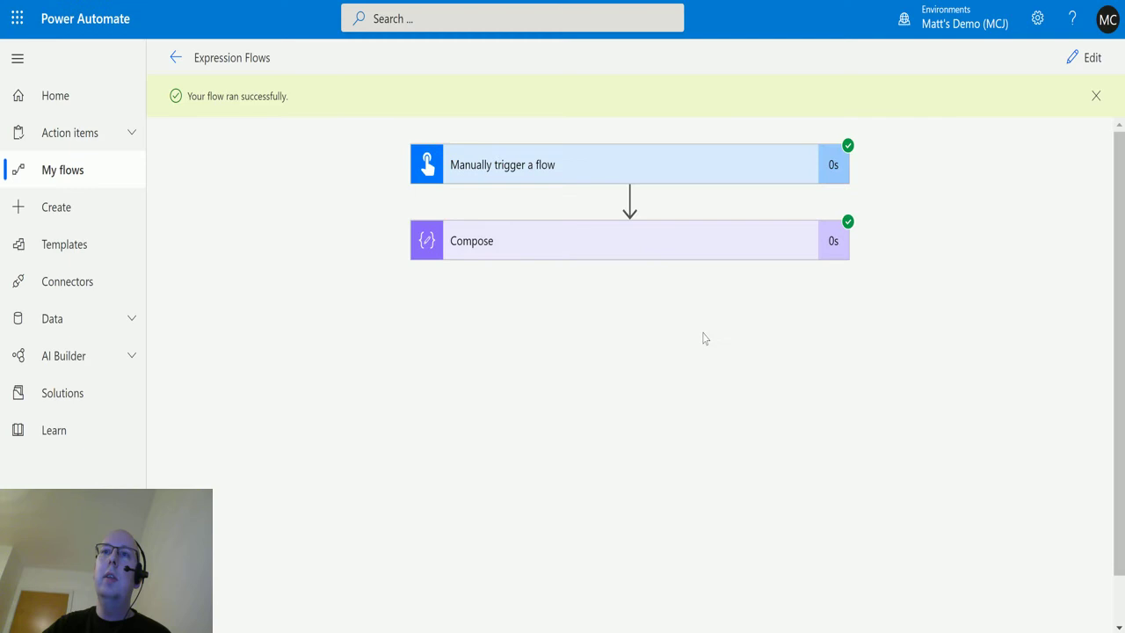
# Step: Expand the Compose action in the run results and examine the computed text length
pyautogui.click(681, 248)
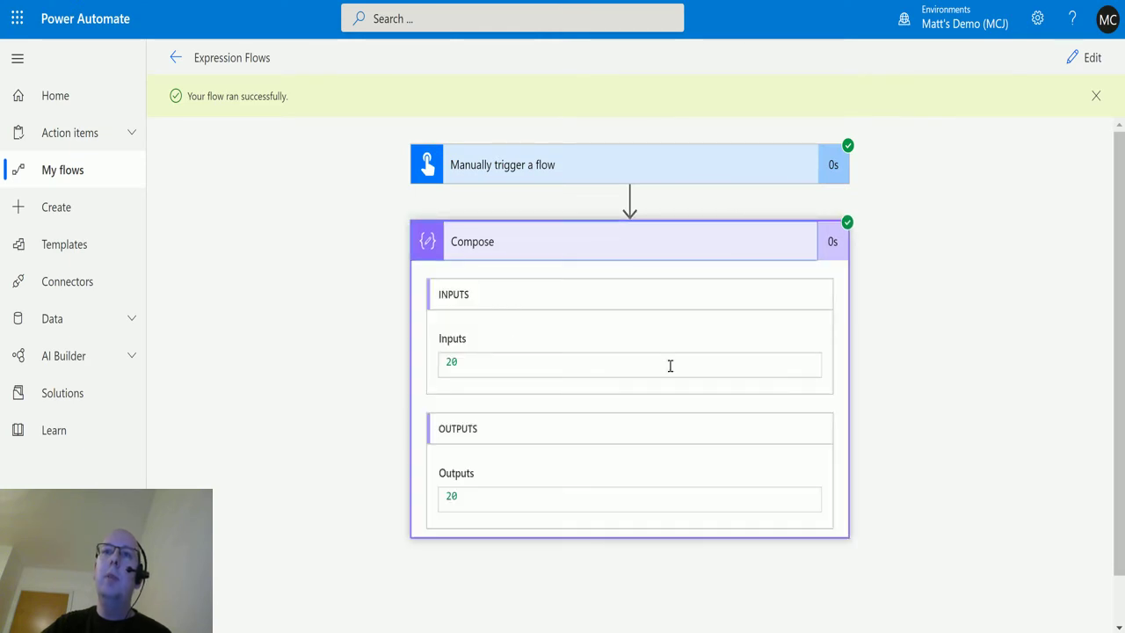
pyautogui.moveTo(465, 364); pyautogui.dragTo(438, 365)
pyautogui.click(465, 363)
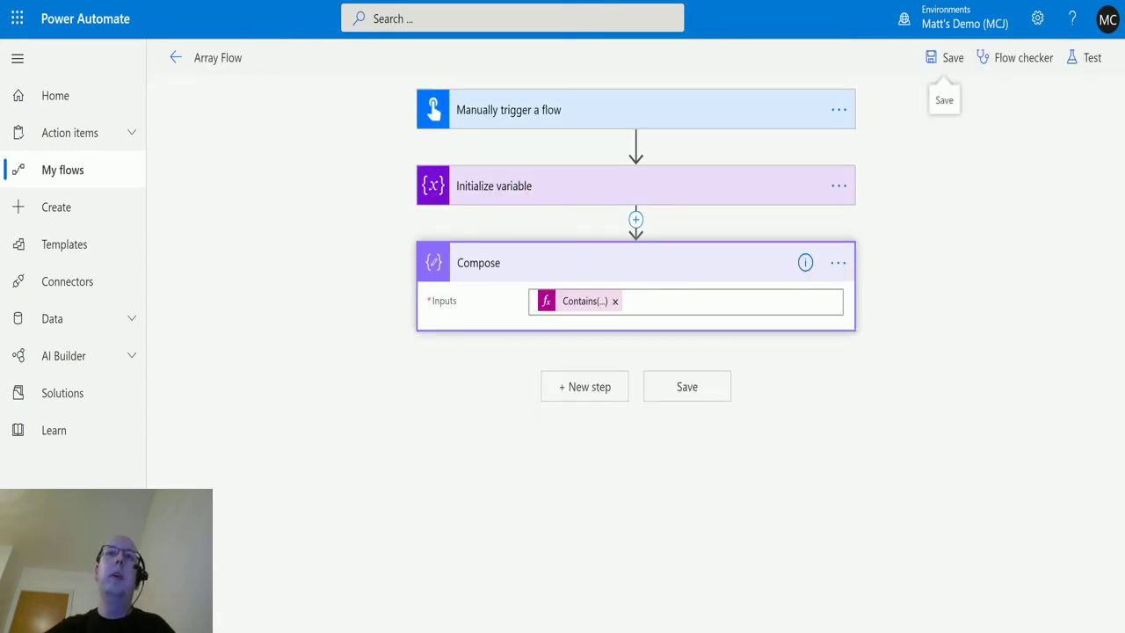
# Step: Remove the Contains expression from Array Flow's Compose action and expand Initialize variable to review the List array
pyautogui.click(616, 302)
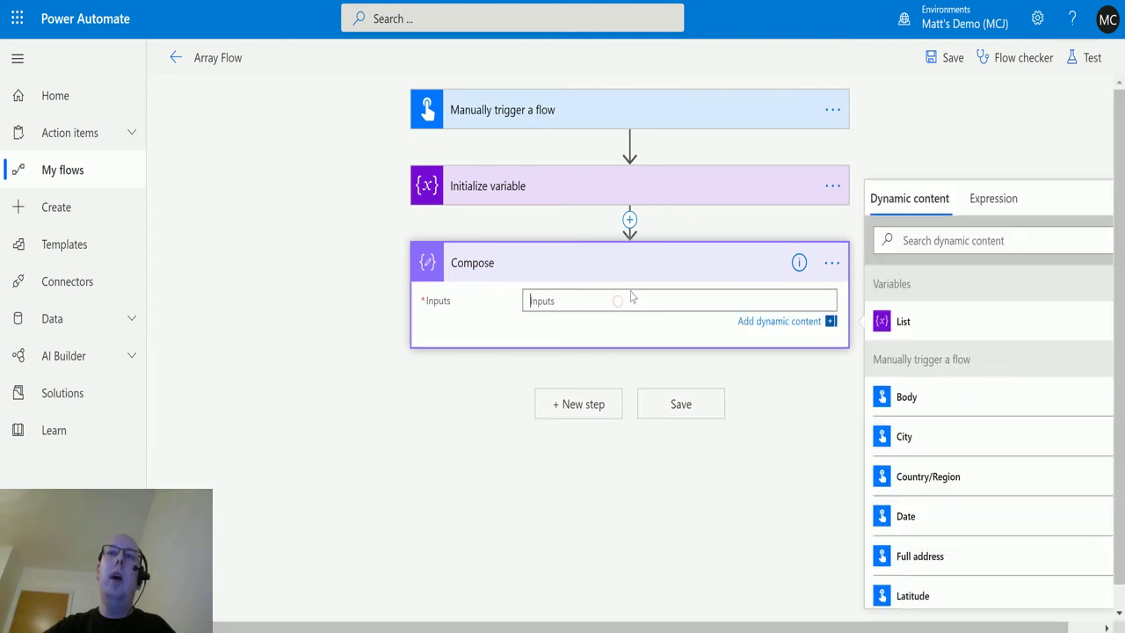
pyautogui.click(655, 187)
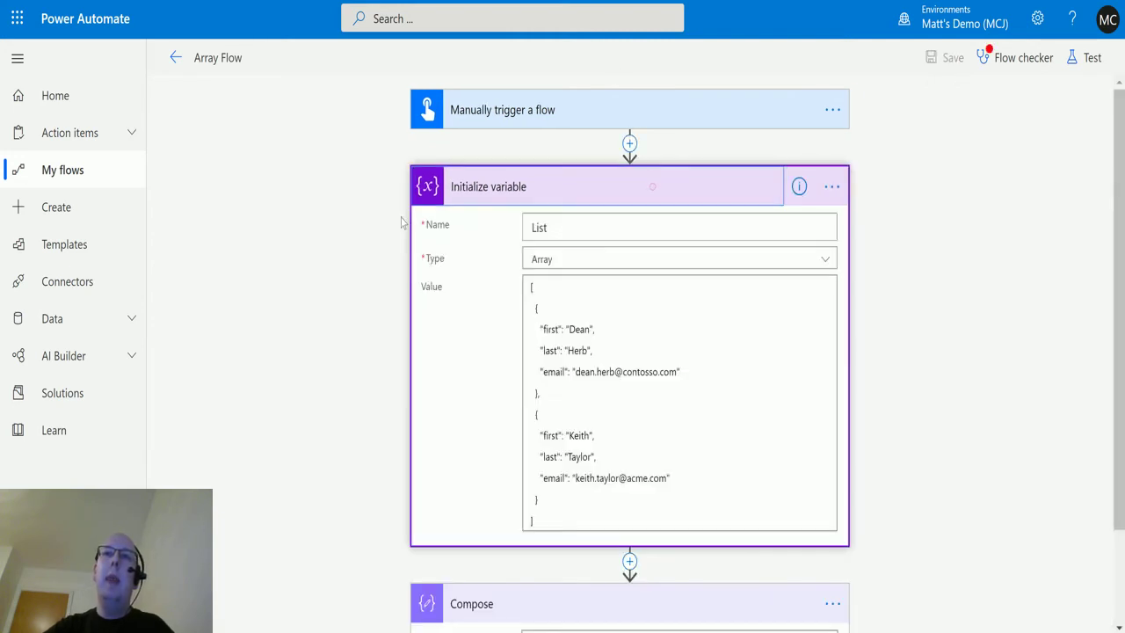
pyautogui.click(606, 112)
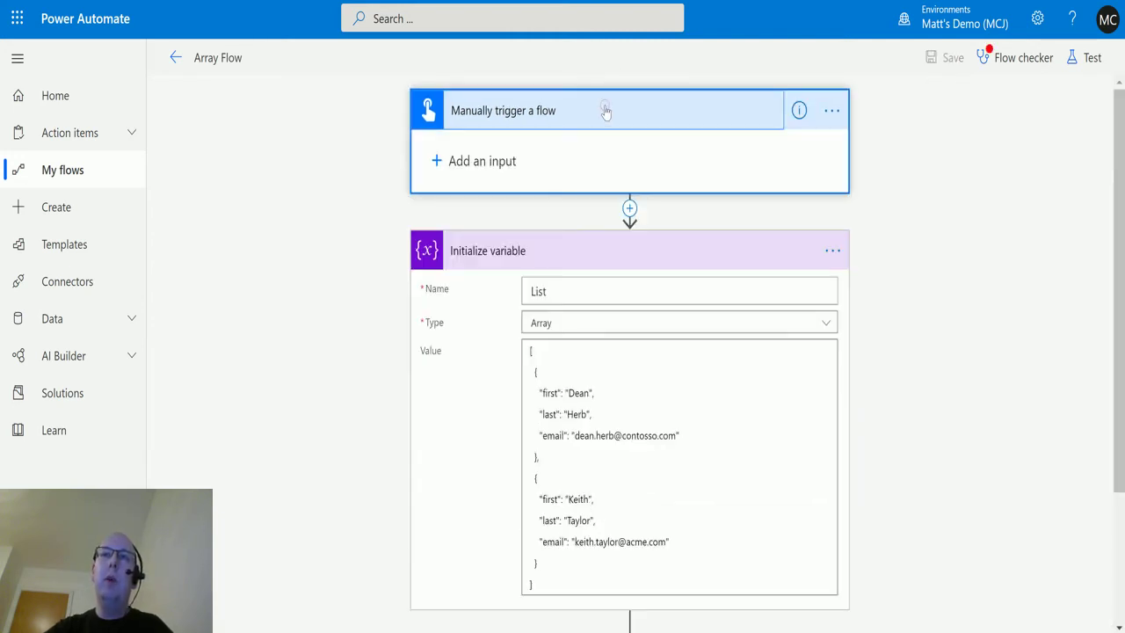
pyautogui.click(605, 113)
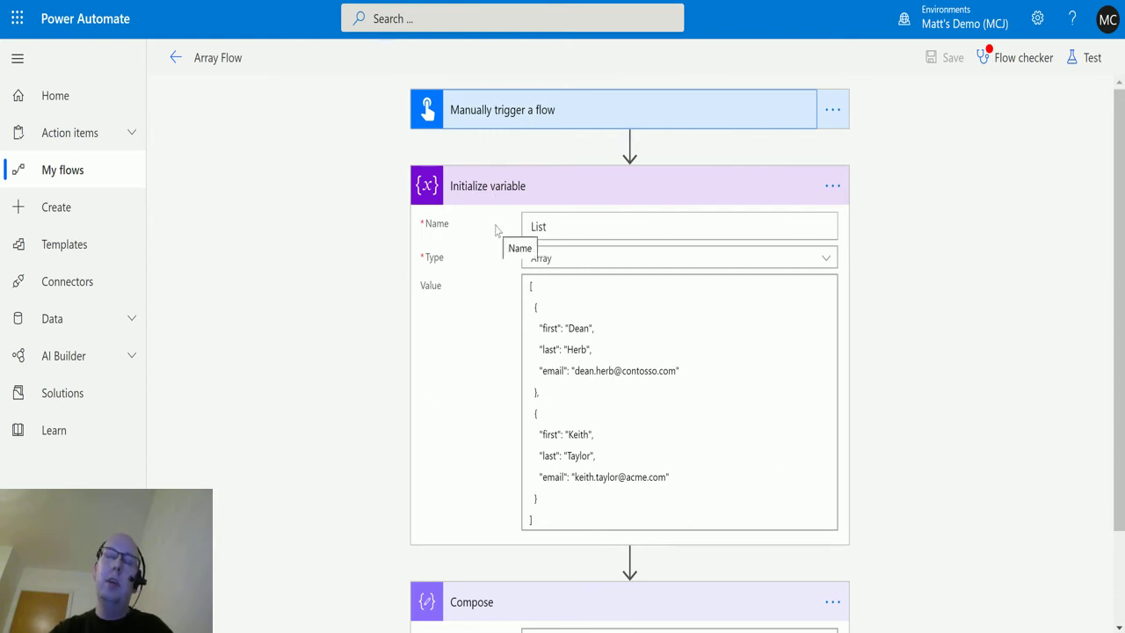
pyautogui.scroll(-1, 582, 255)
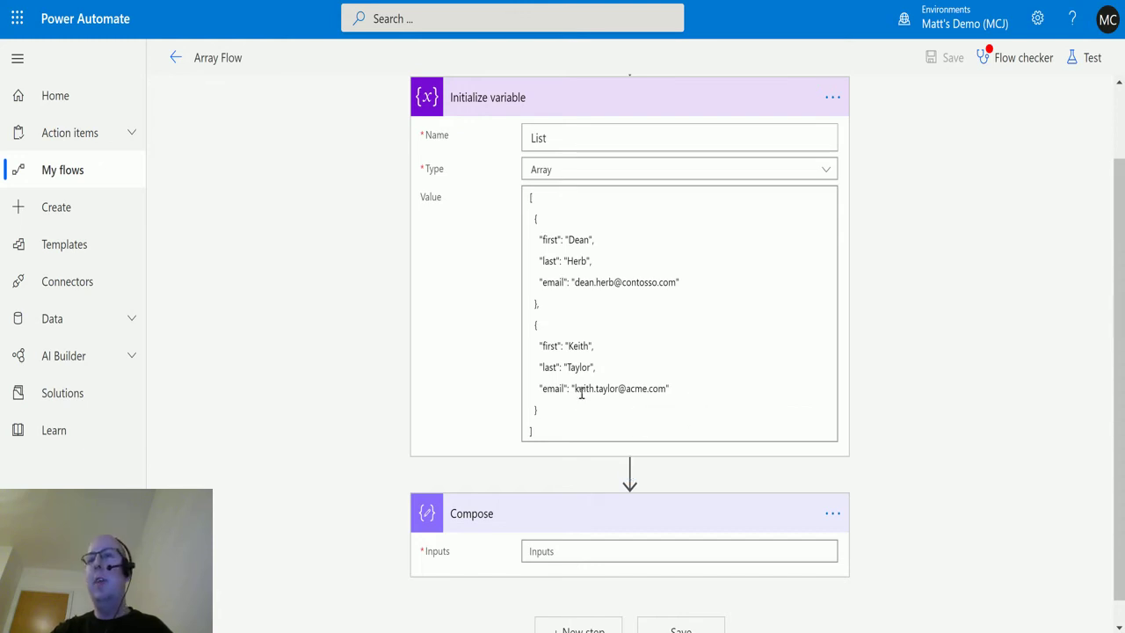
pyautogui.scroll(-1, 655, 351)
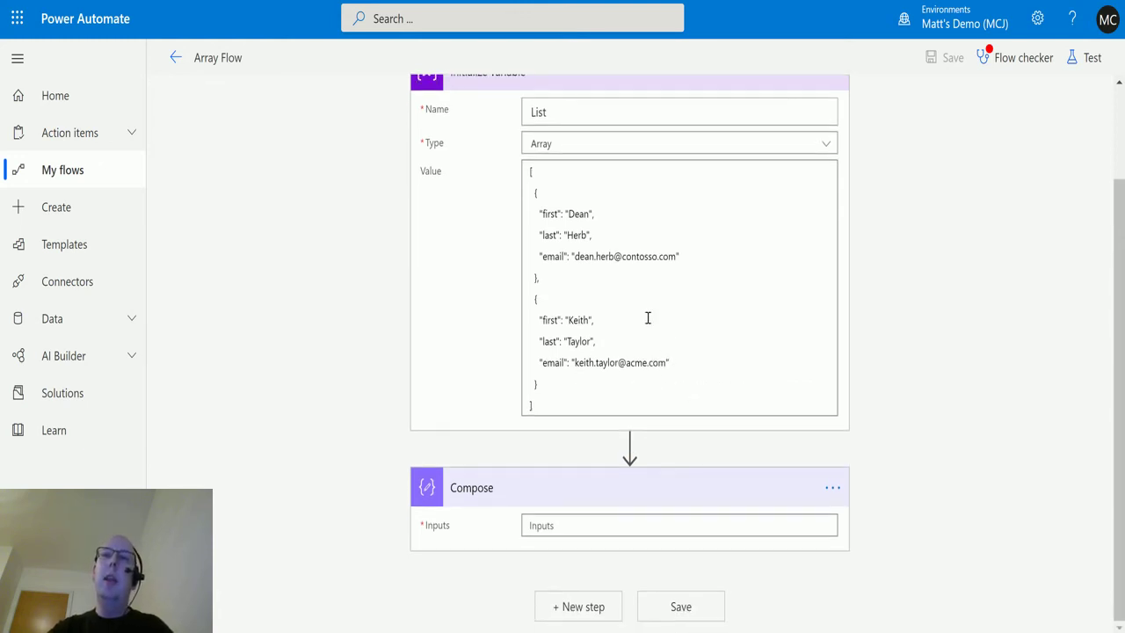
# Step: Set the Compose action's Inputs to the expression length(variables('List')), using the List variable
pyautogui.click(584, 523)
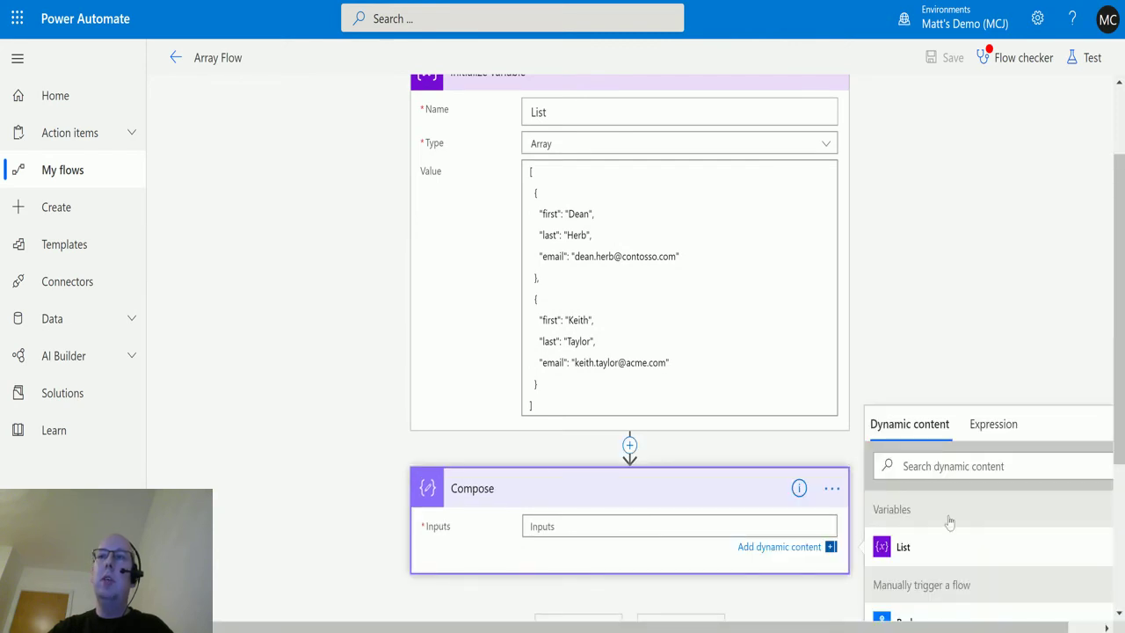
pyautogui.click(994, 424)
pyautogui.scroll(-3, 1041, 361)
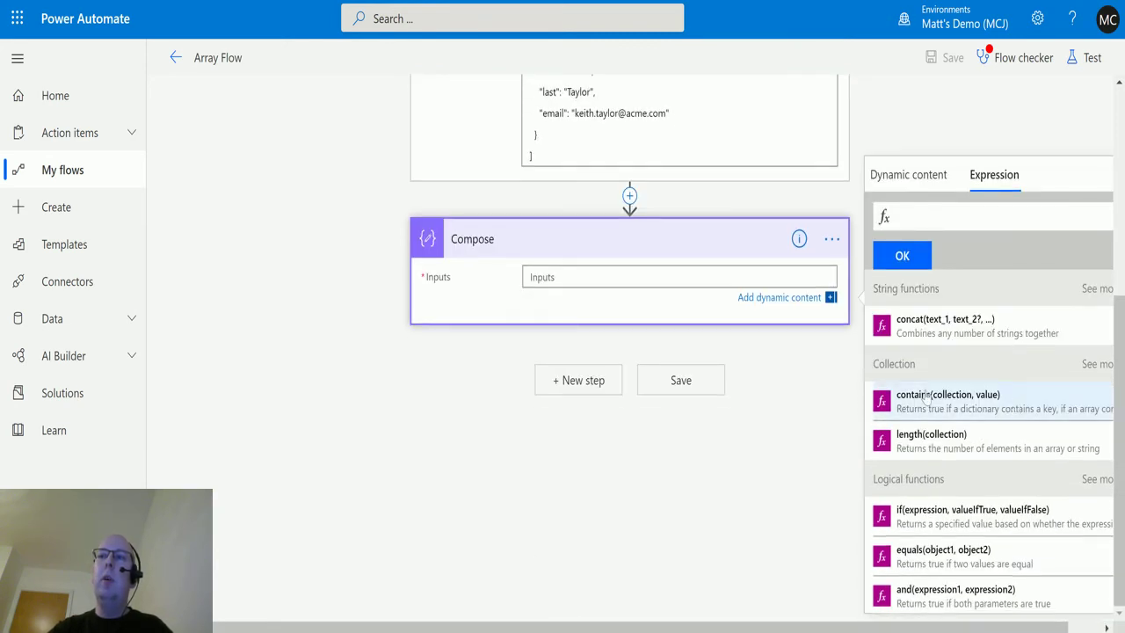
pyautogui.click(971, 444)
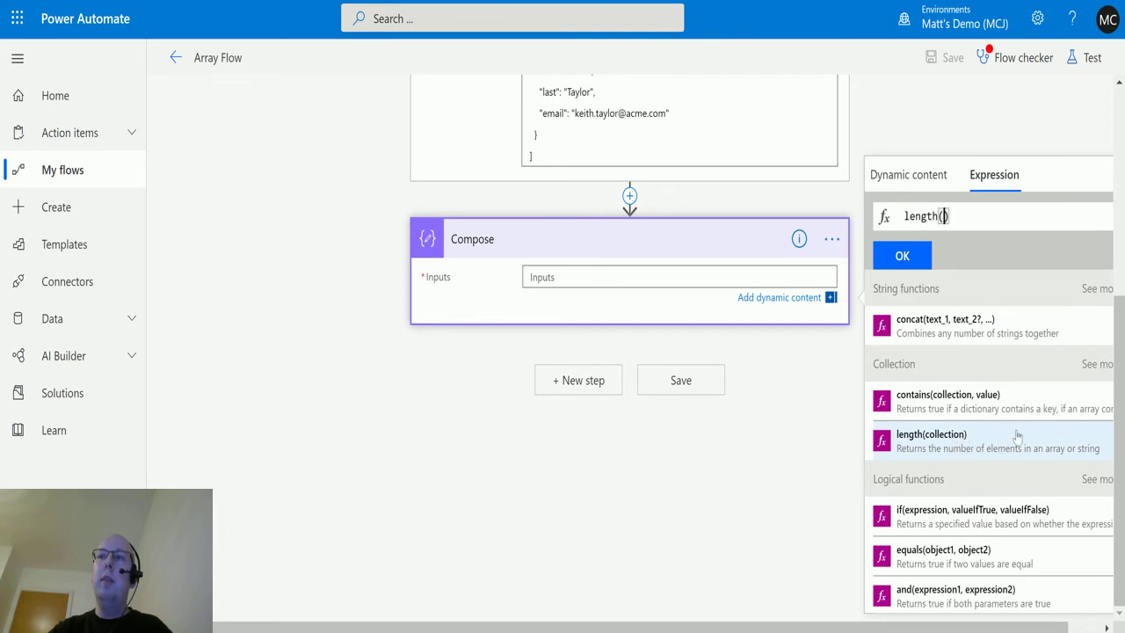
pyautogui.click(930, 176)
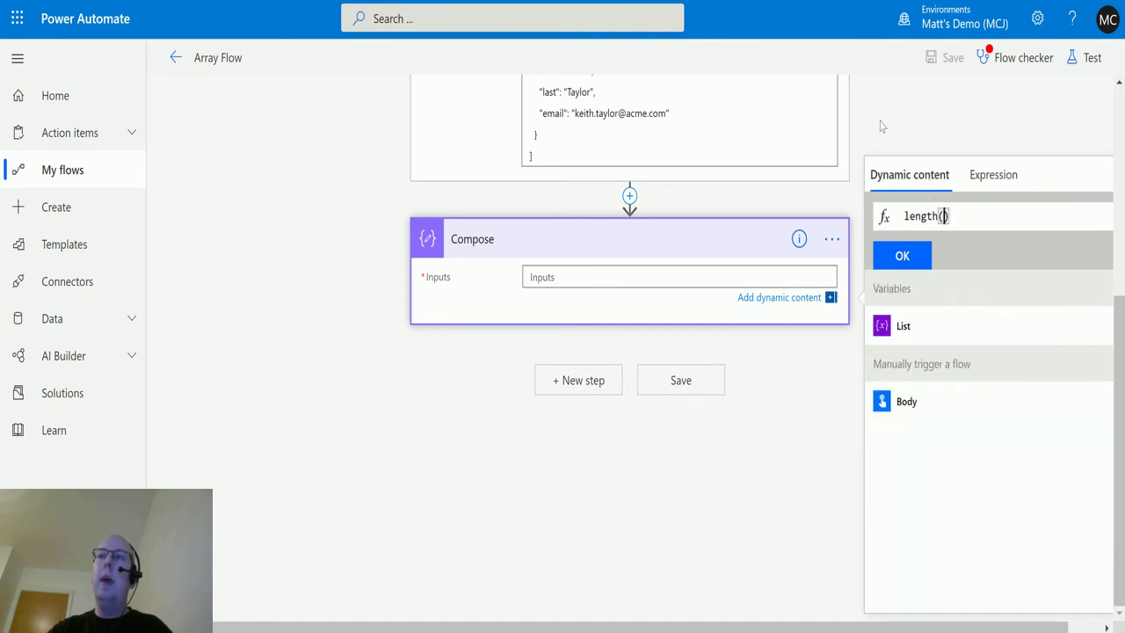
pyautogui.click(905, 327)
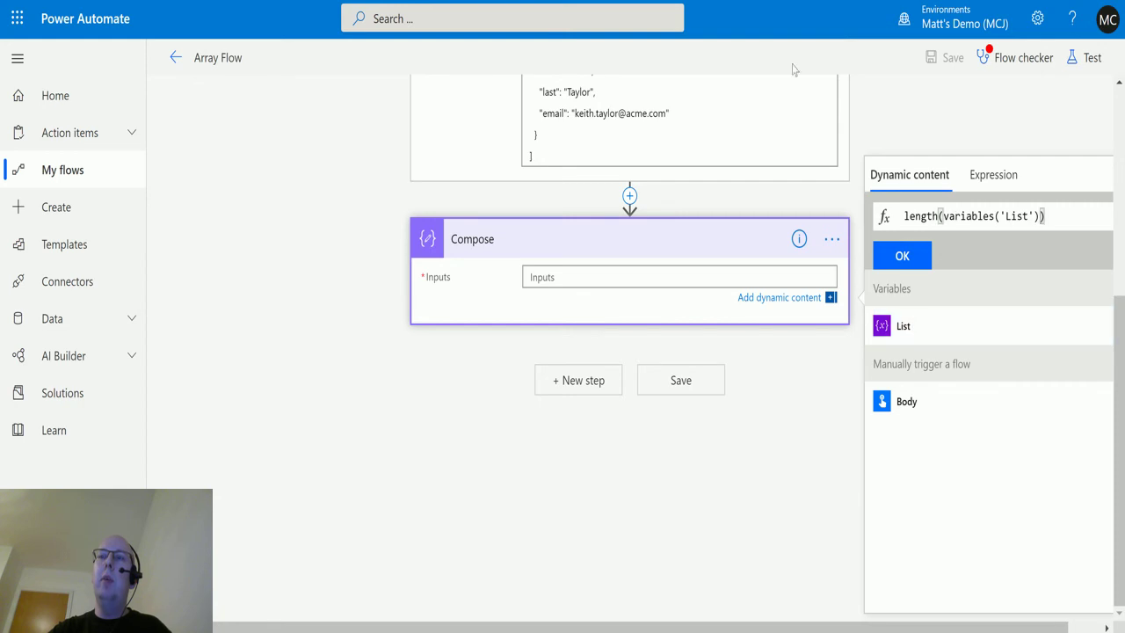
pyautogui.scroll(2, 868, 265)
pyautogui.scroll(2, 869, 265)
pyautogui.scroll(-3, 959, 252)
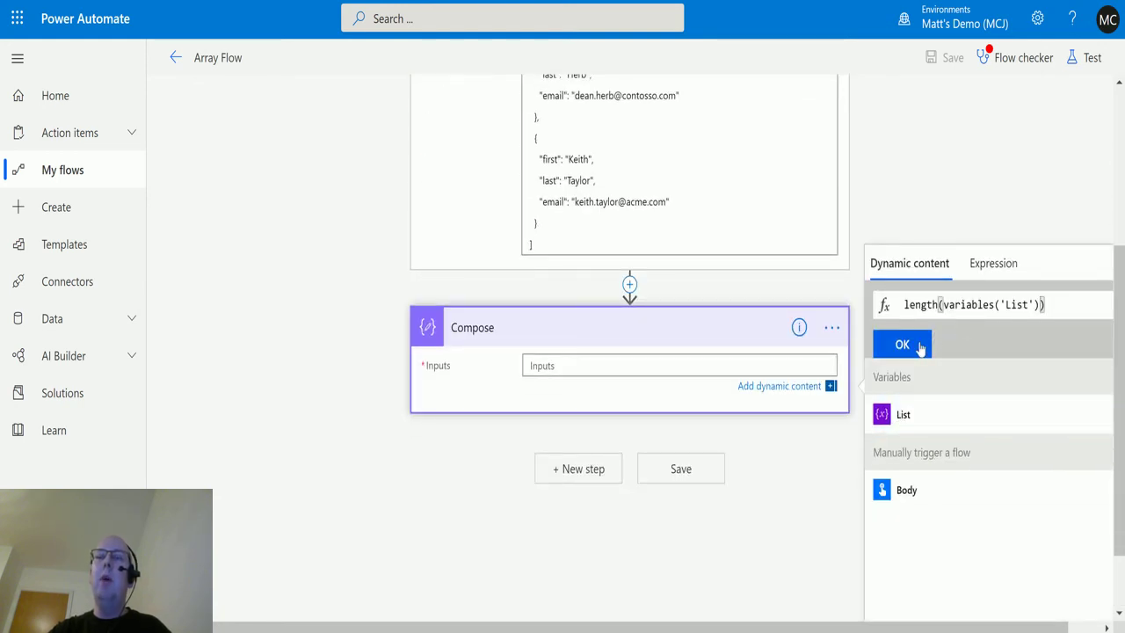
pyautogui.click(901, 344)
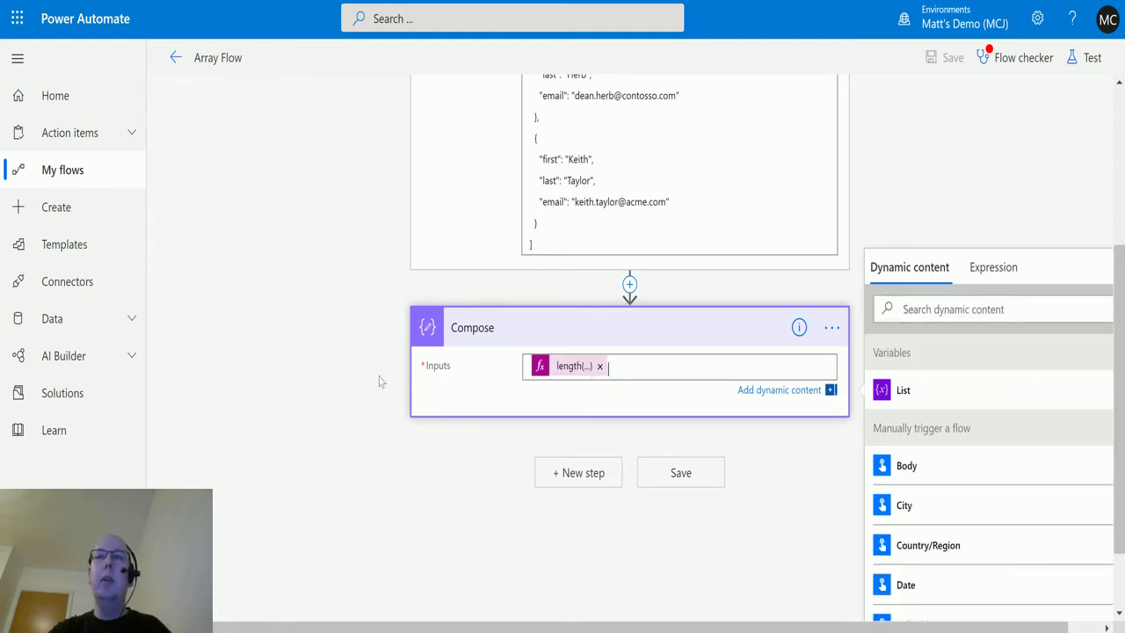
# Step: Save and test Array Flow by performing the trigger action manually, and run it
pyautogui.click(1092, 57)
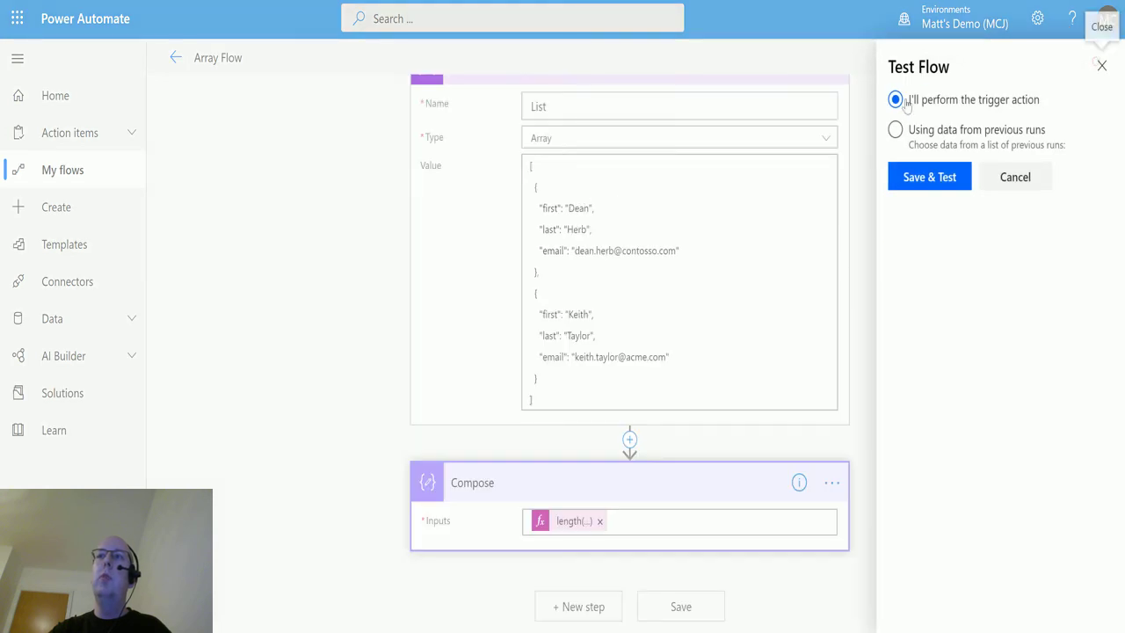
pyautogui.click(929, 176)
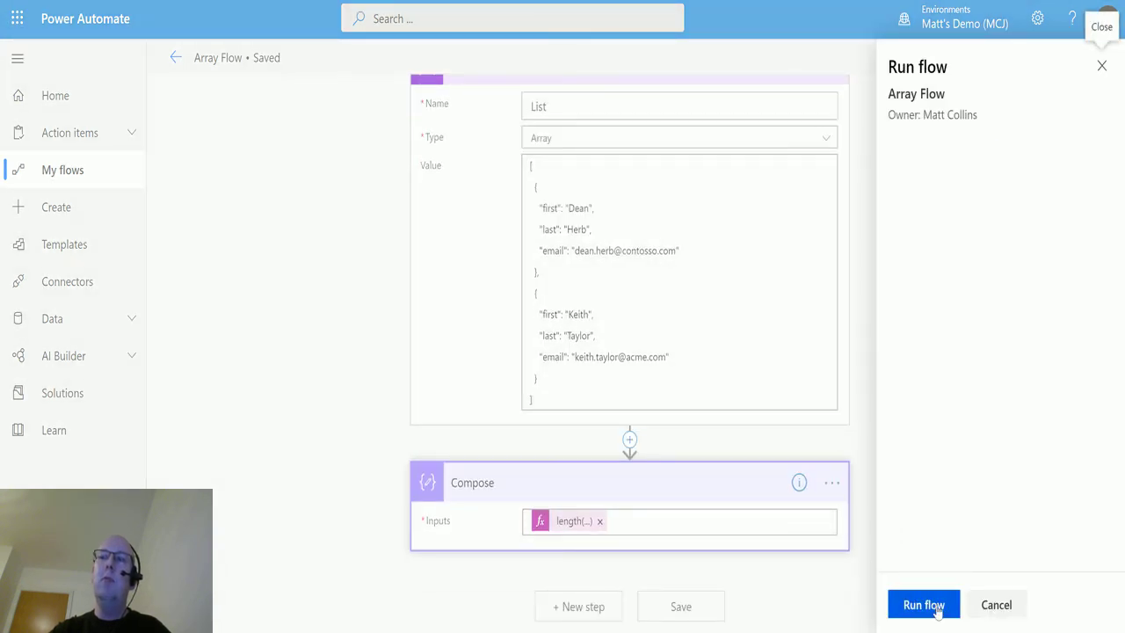
pyautogui.click(932, 608)
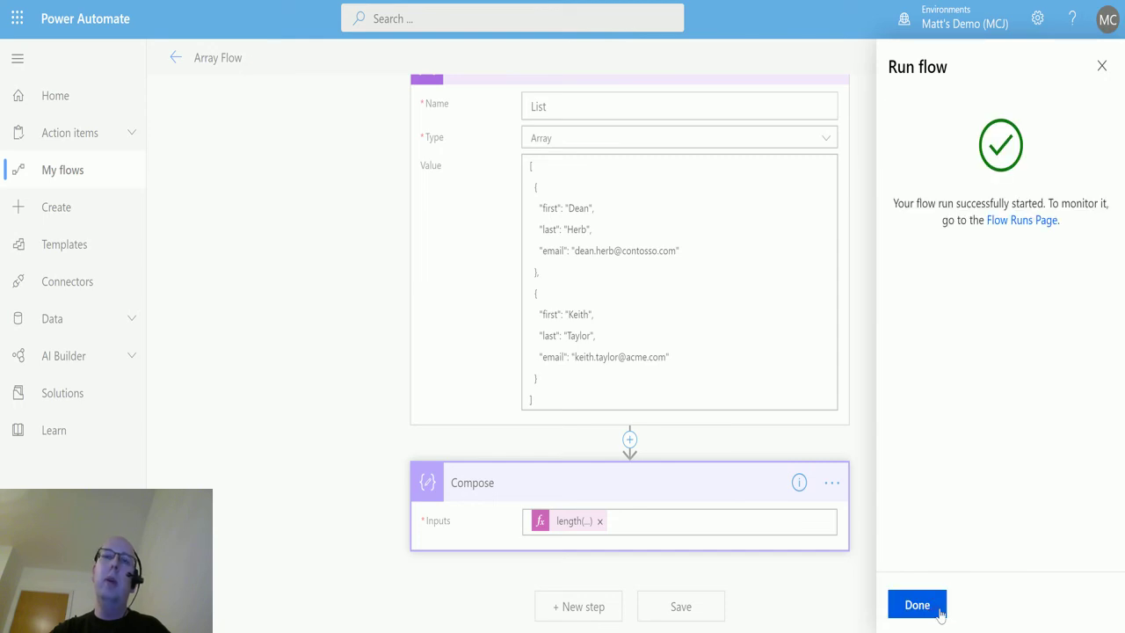
pyautogui.click(944, 605)
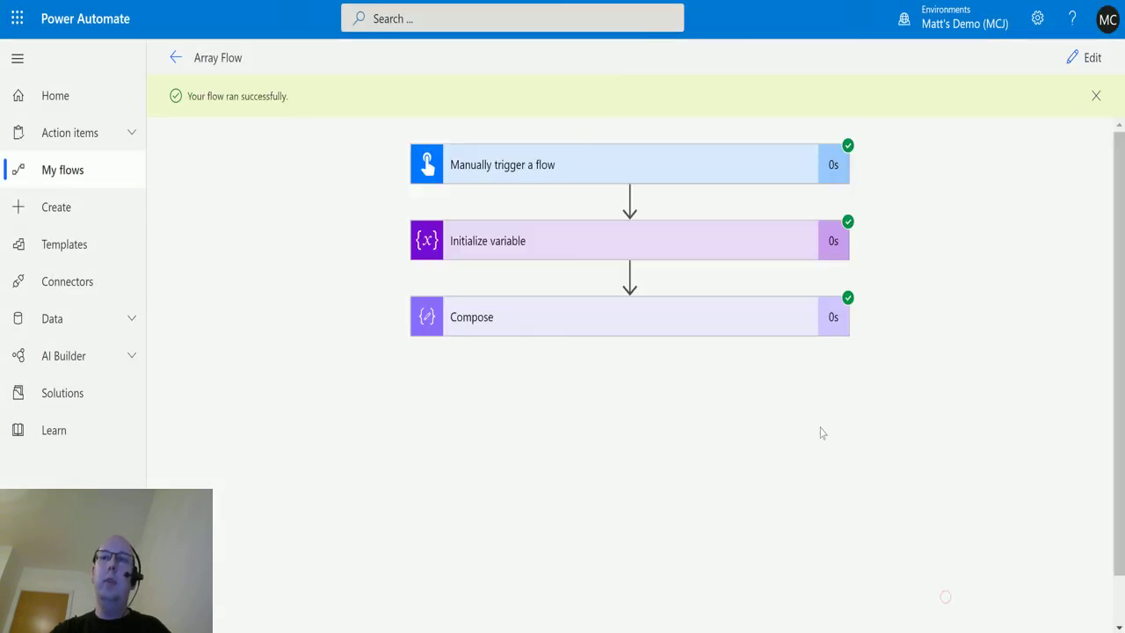
# Step: Examine the Compose output in the run results and compare it with the objects in the List array under Initialize variable
pyautogui.click(587, 325)
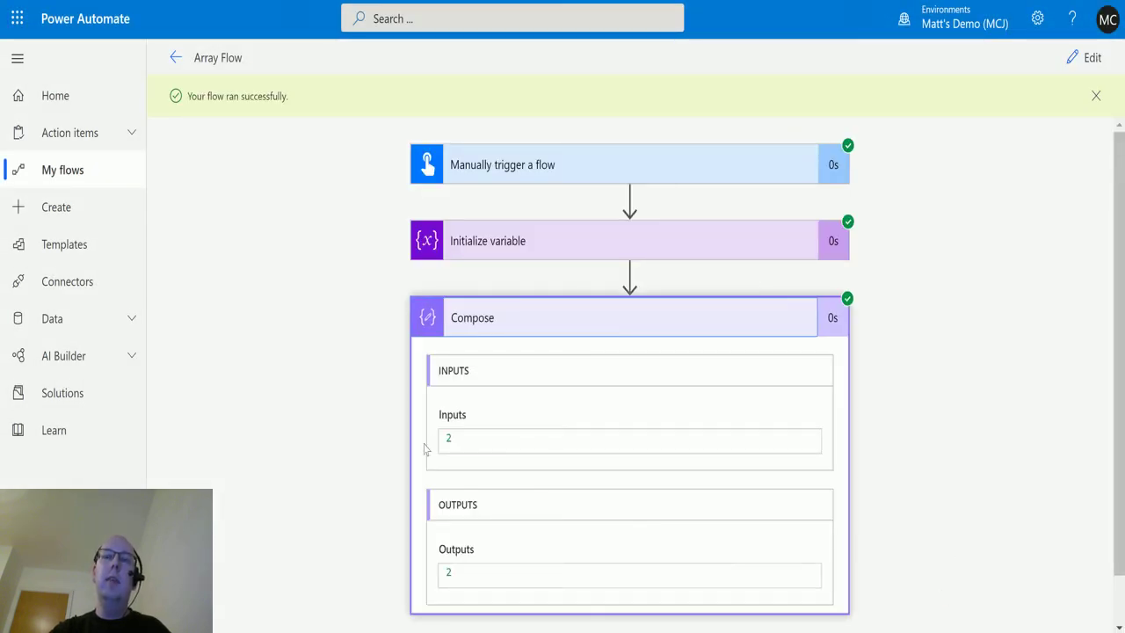
pyautogui.click(618, 254)
pyautogui.scroll(-2, 879, 402)
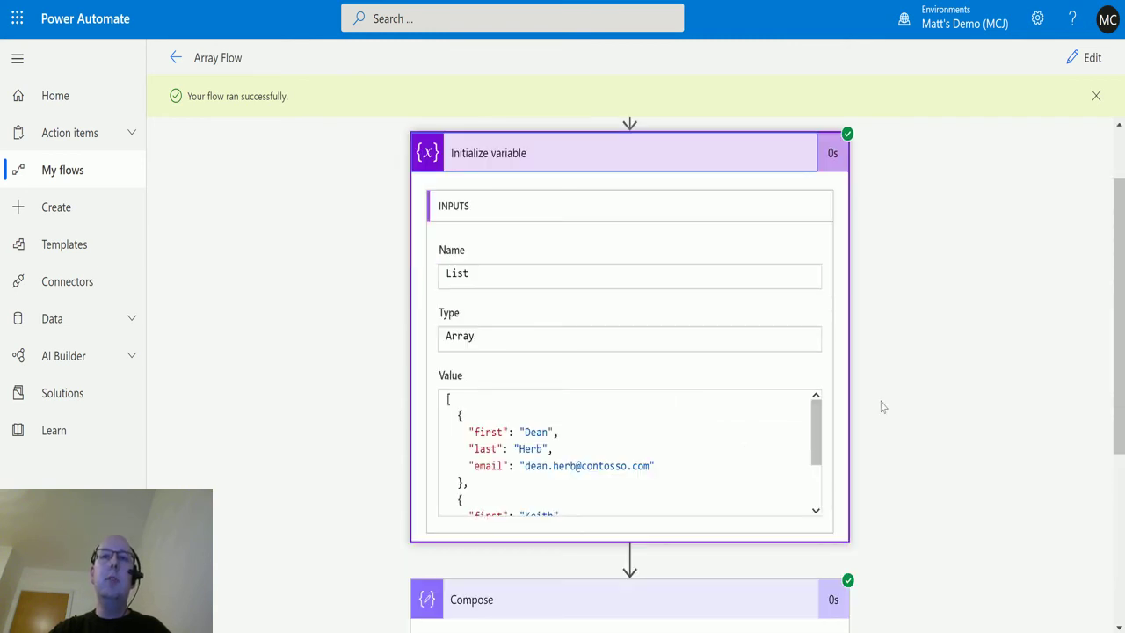
pyautogui.moveTo(814, 343); pyautogui.dragTo(834, 329)
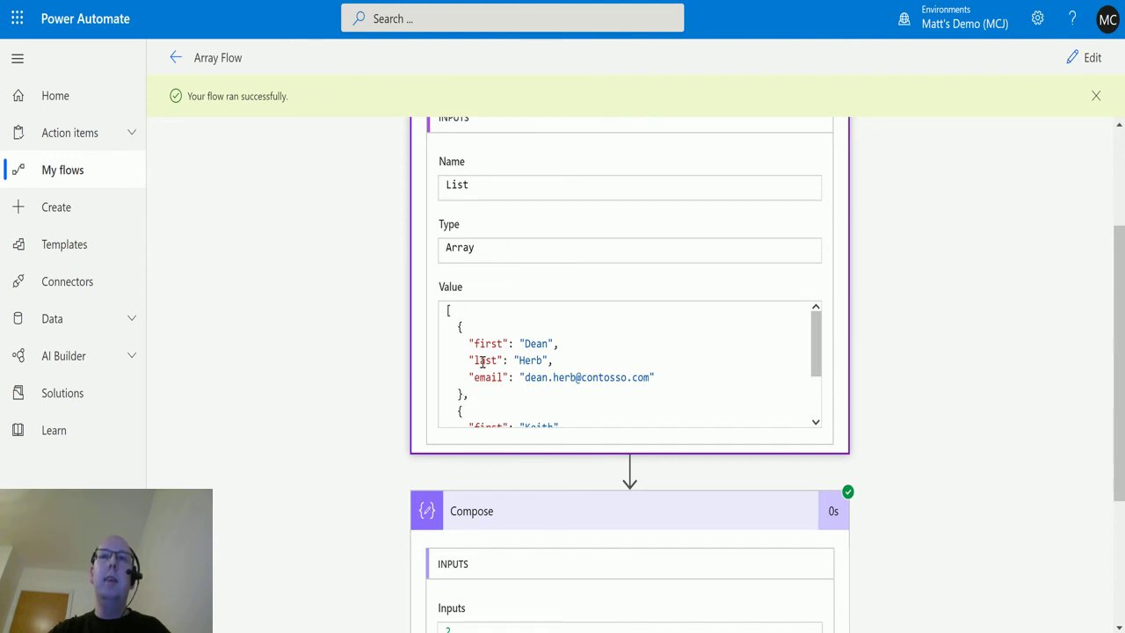
pyautogui.moveTo(460, 328); pyautogui.dragTo(461, 385)
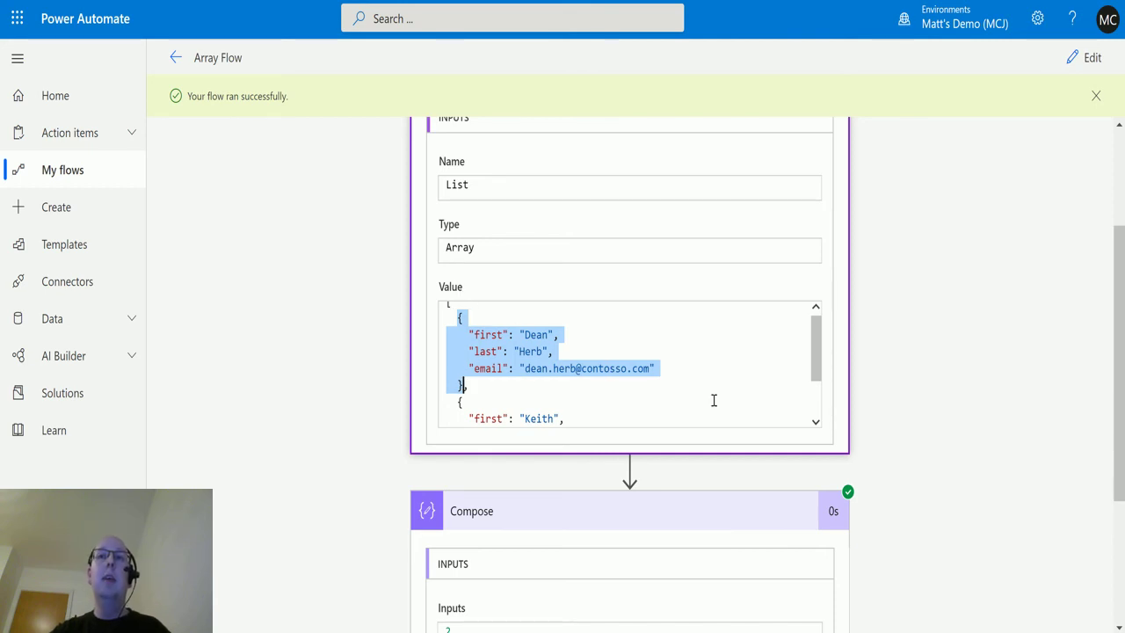
pyautogui.scroll(-2, 713, 396)
pyautogui.scroll(-1, 960, 451)
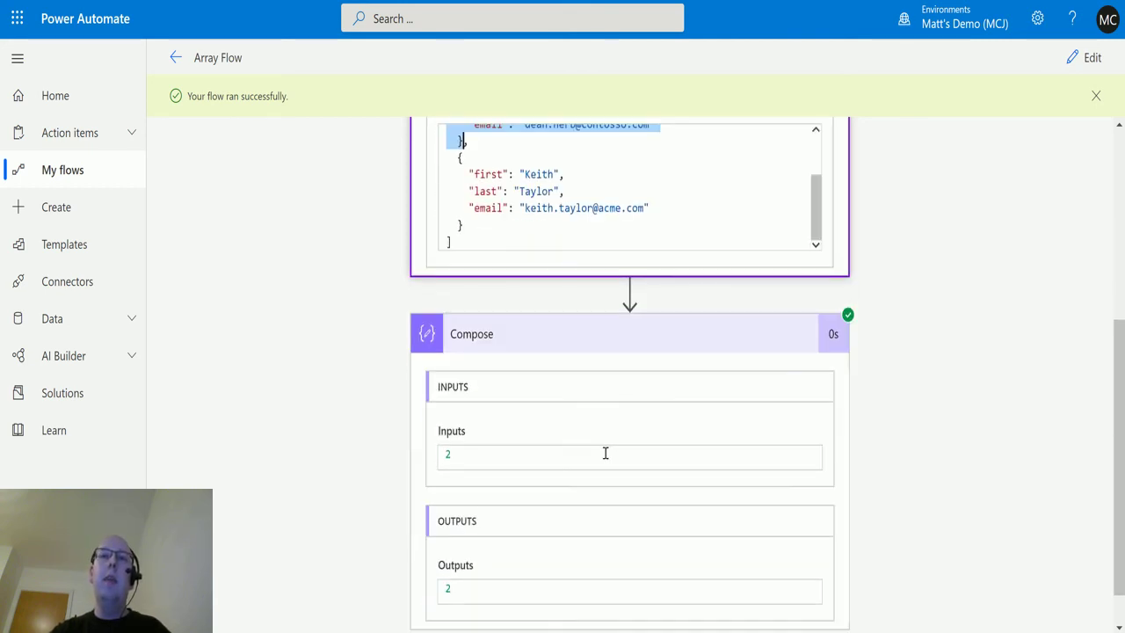